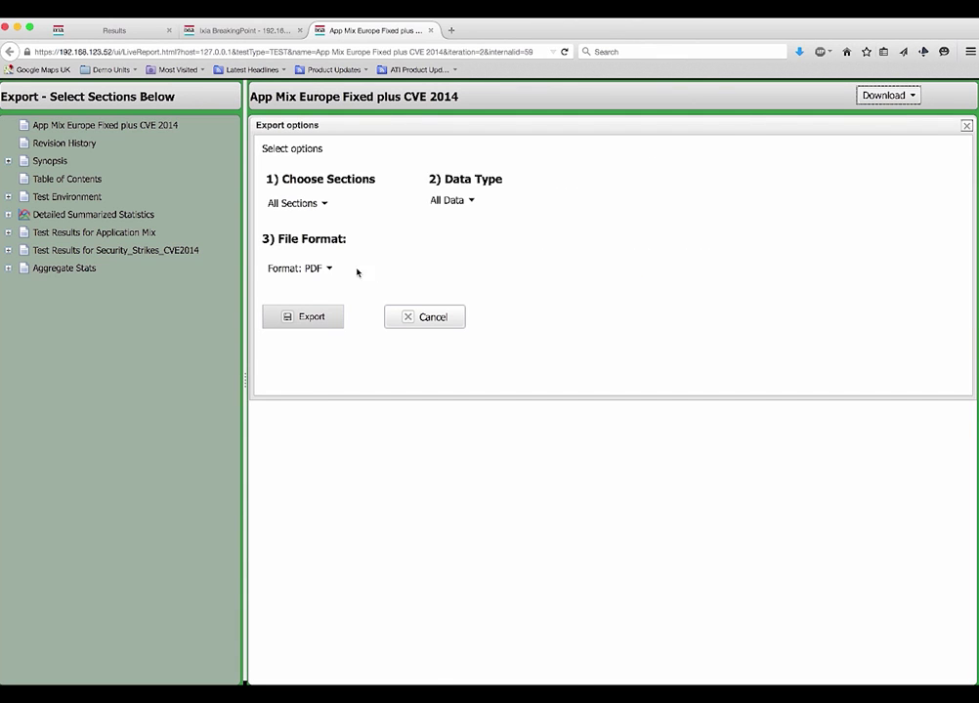
# Review the report export choices for file format, sections and data type, and cancel the export
pyautogui.click(327, 270)
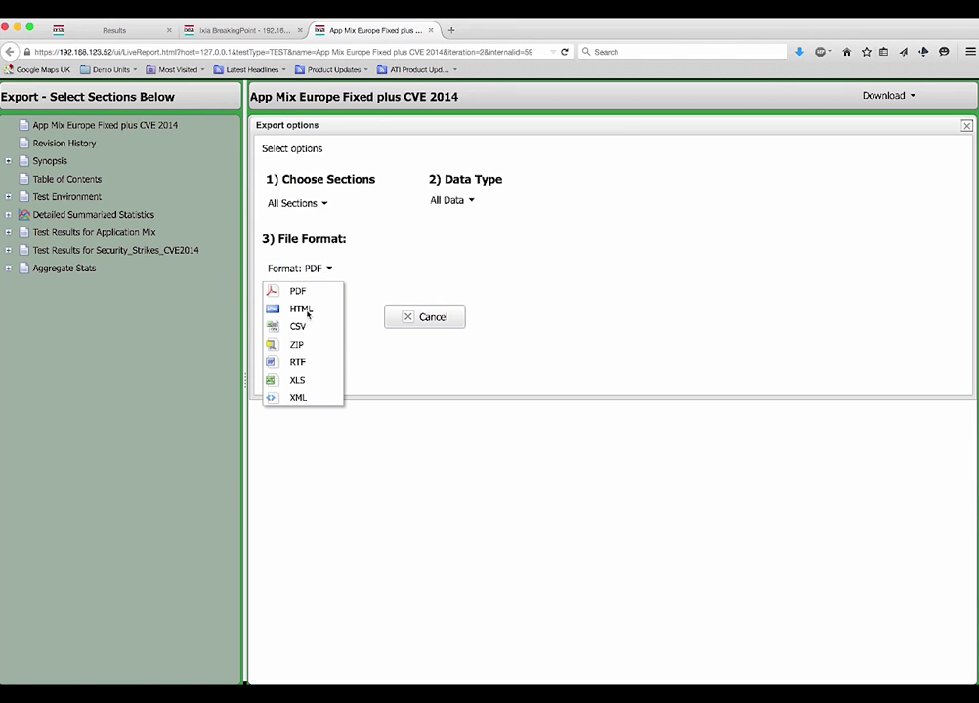
pyautogui.click(324, 204)
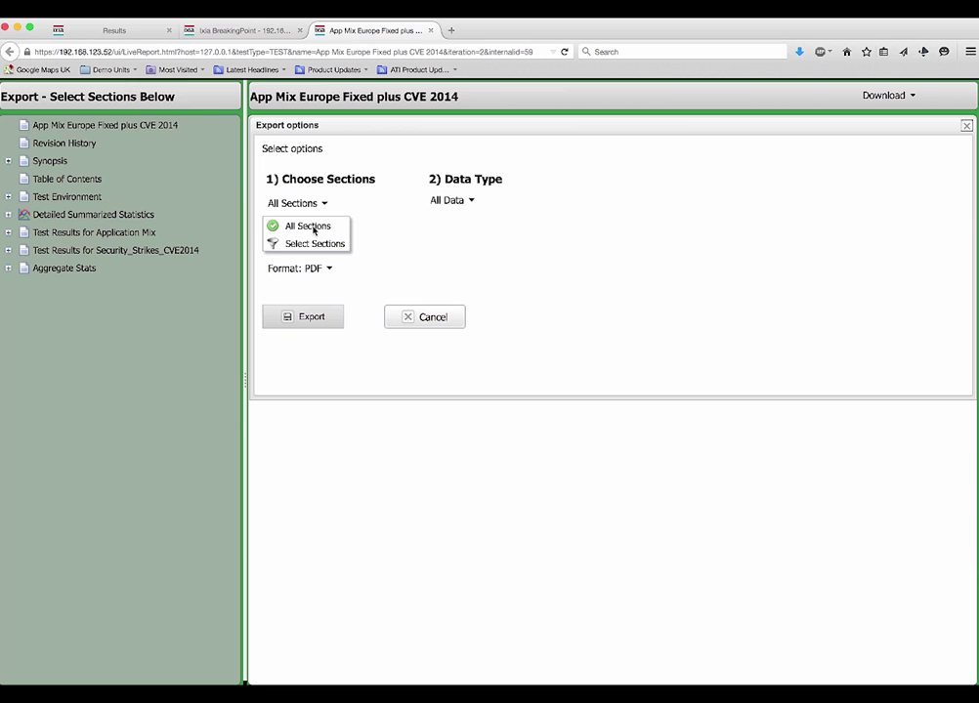
pyautogui.click(467, 200)
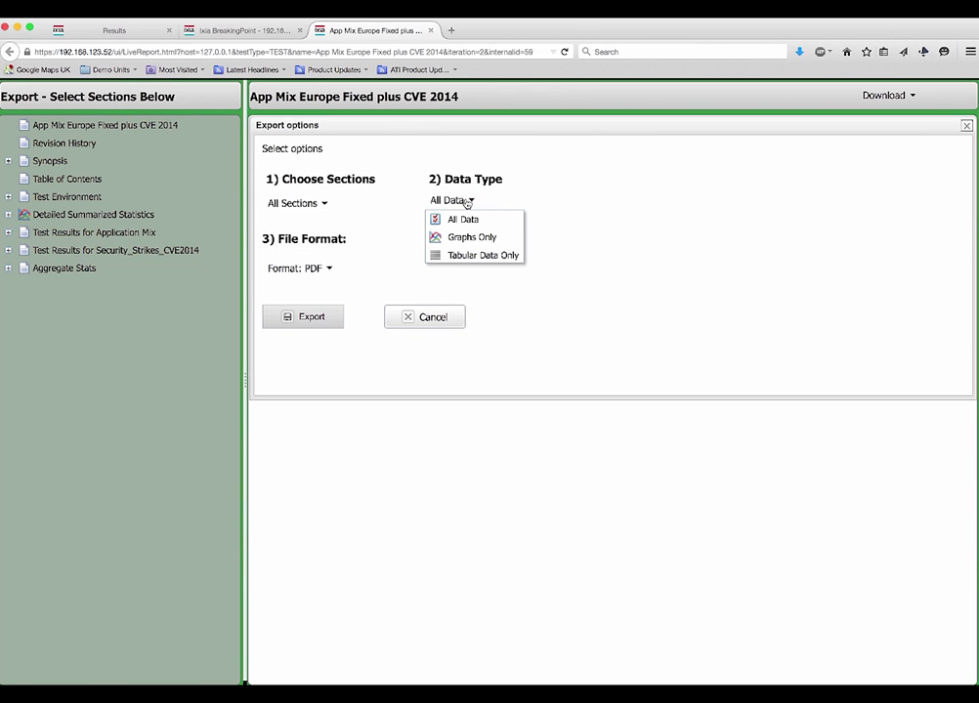
pyautogui.click(429, 319)
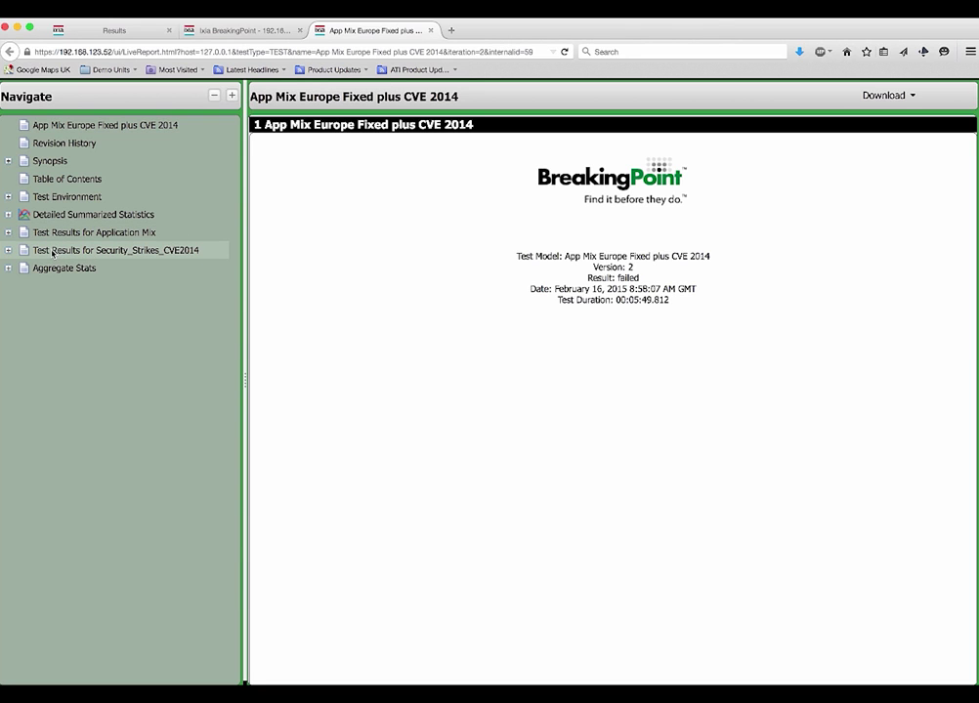
# Expand the Test Results for Application Mix section and view its Application Data charts
pyautogui.click(43, 233)
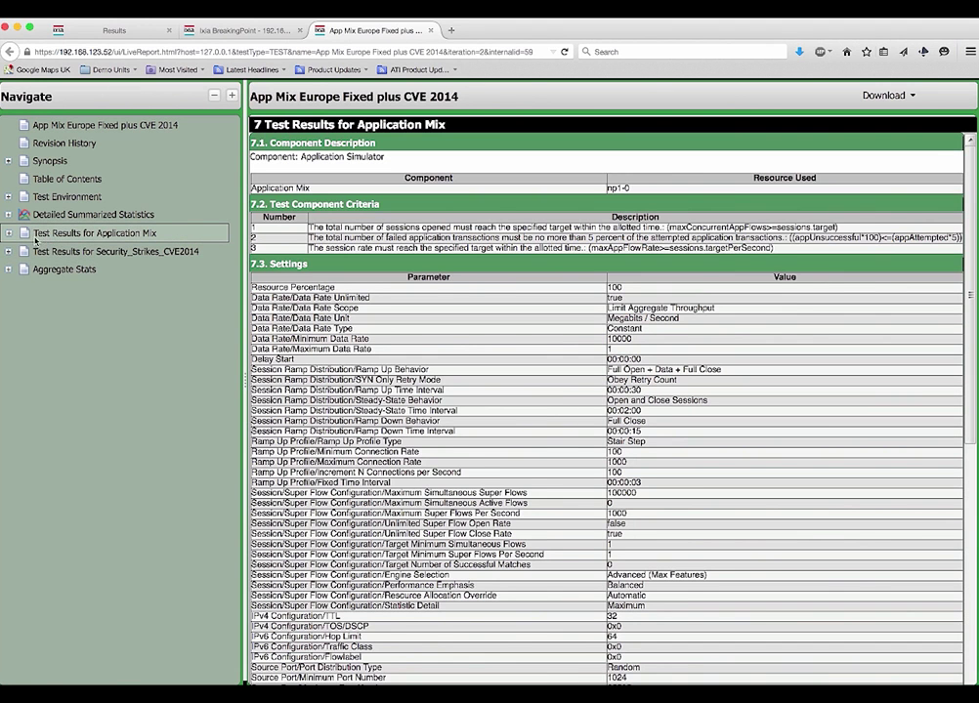
pyautogui.click(10, 235)
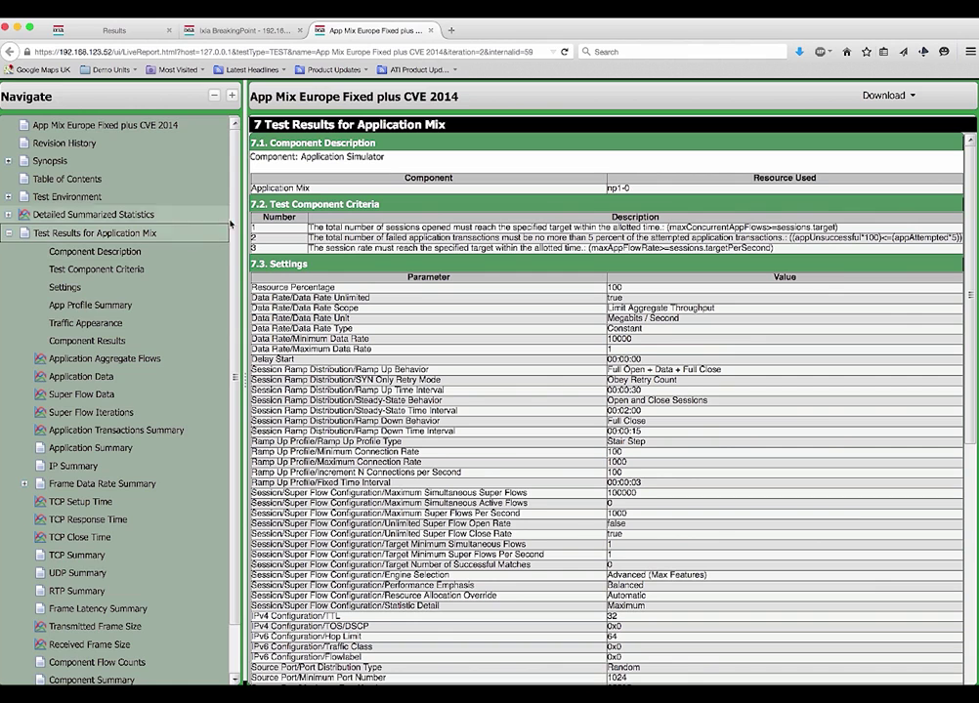
pyautogui.moveTo(233, 217); pyautogui.dragTo(233, 291)
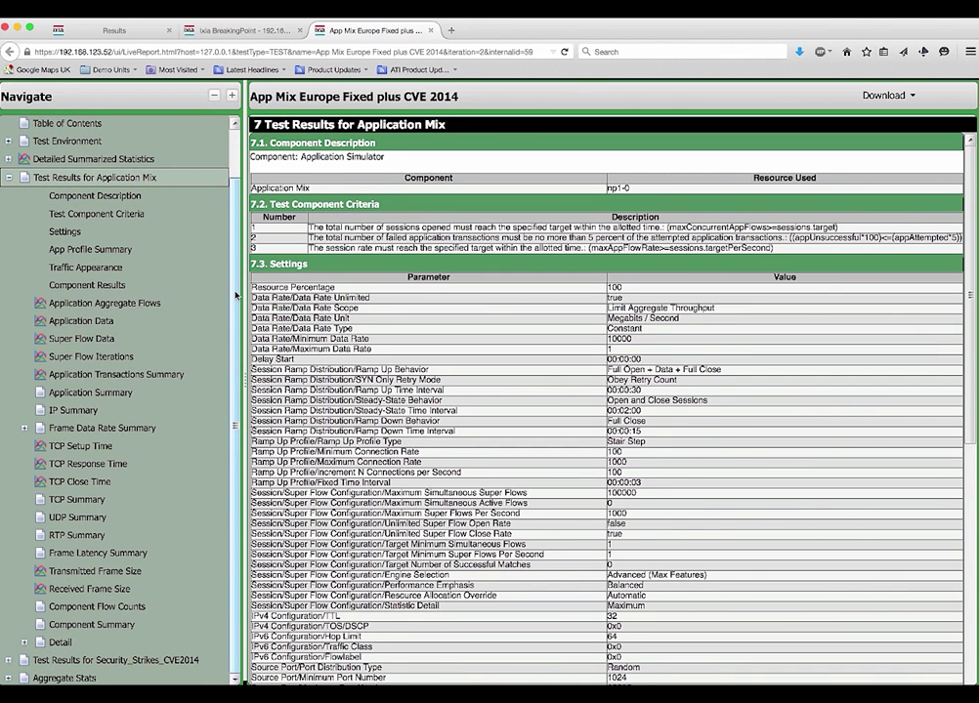
pyautogui.click(55, 325)
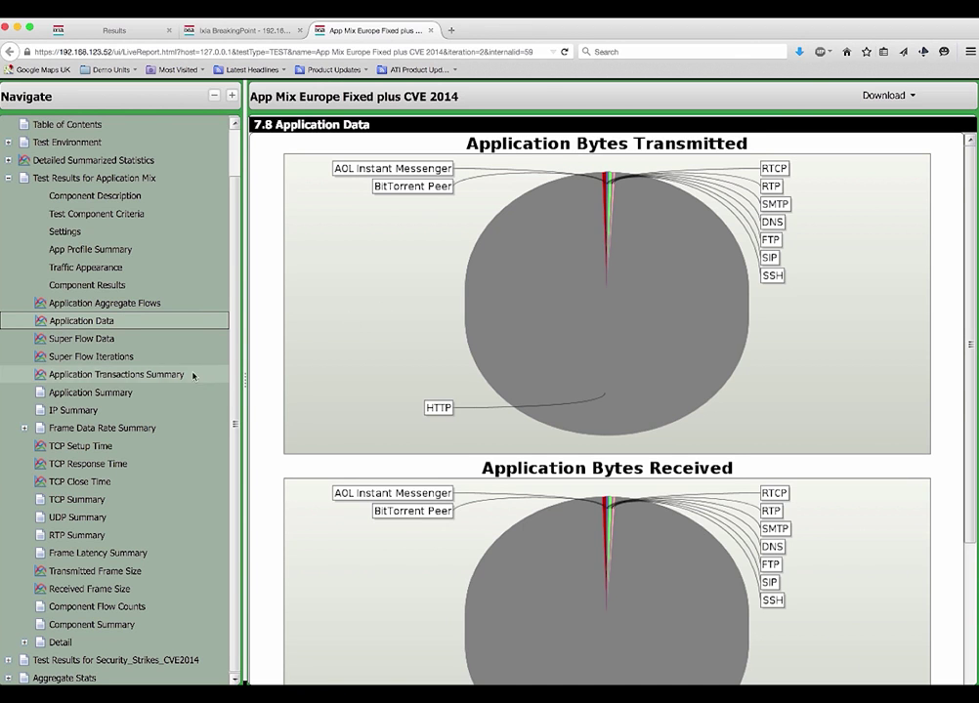
# View the IP, TCP, UDP and RTP summaries of the Application Mix results
pyautogui.click(80, 411)
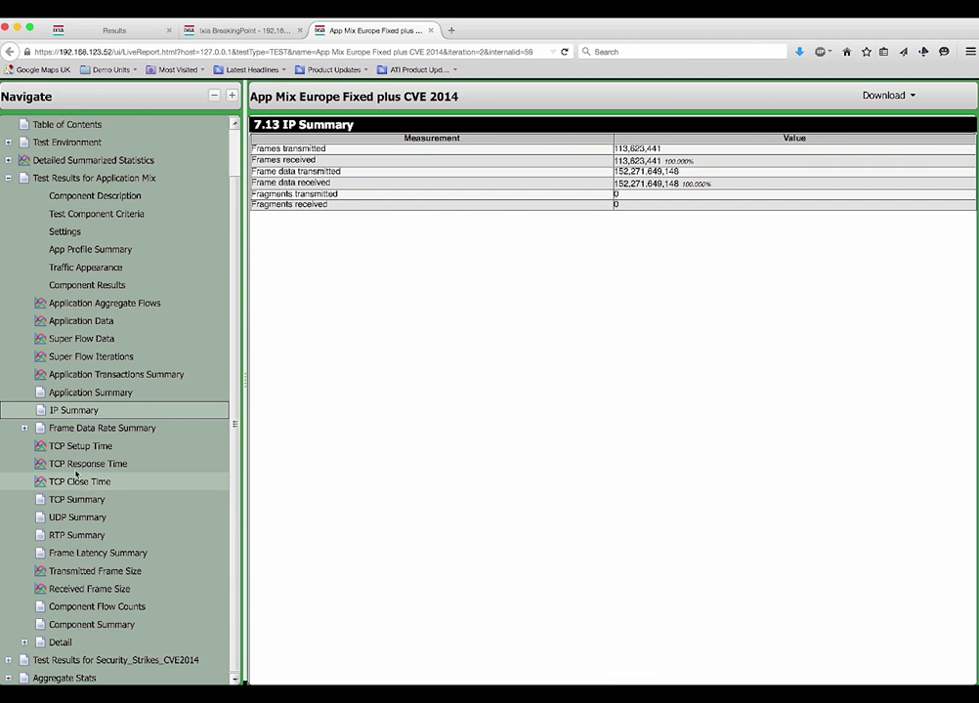
pyautogui.click(78, 500)
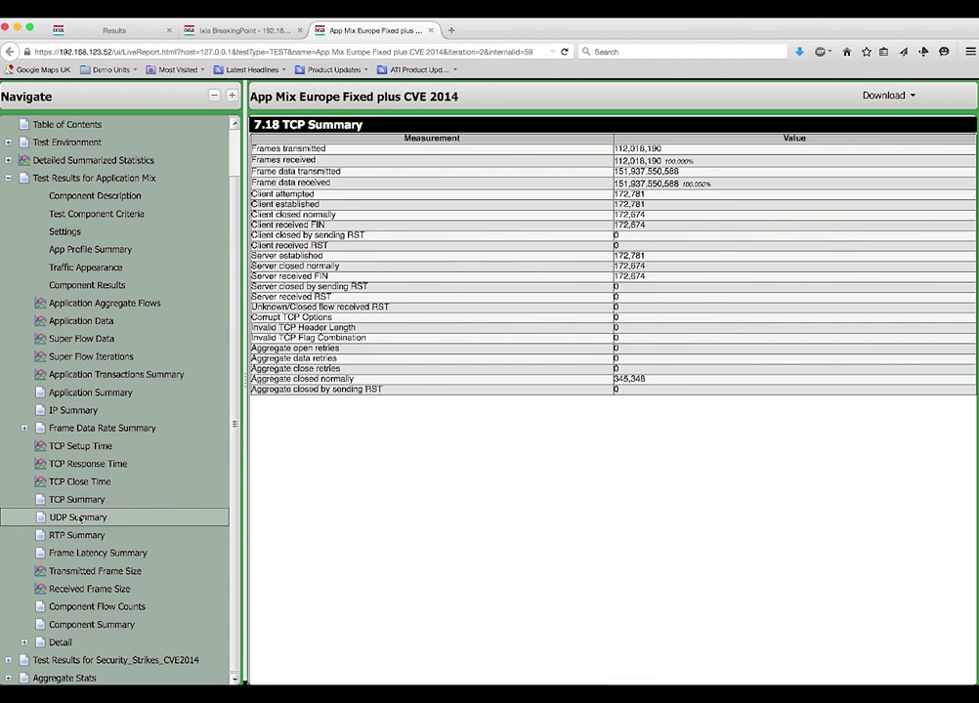
pyautogui.click(80, 519)
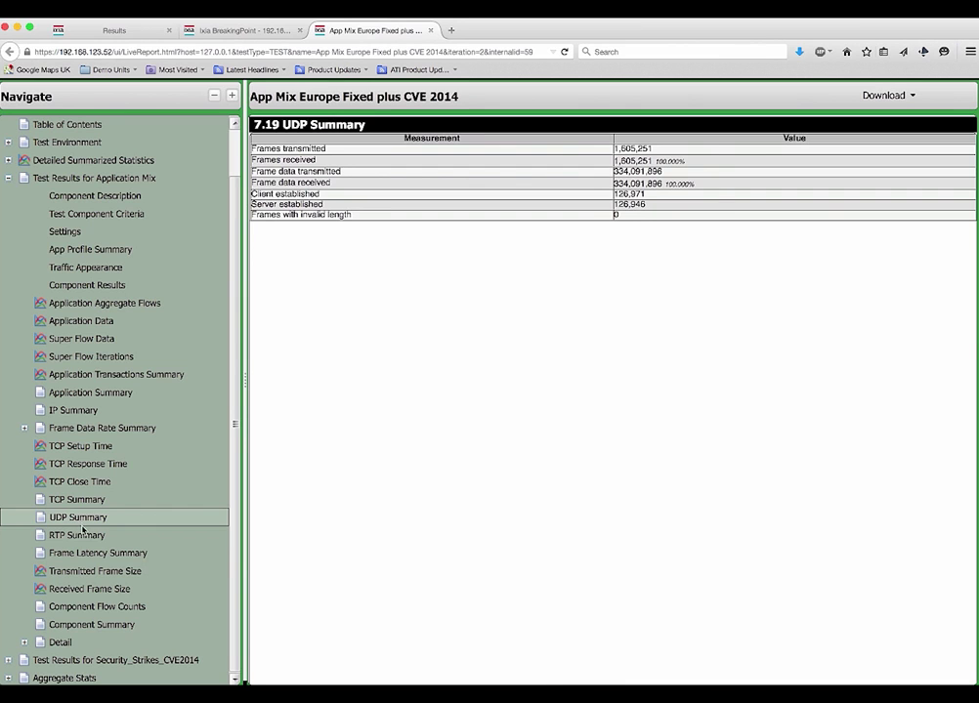
pyautogui.click(80, 536)
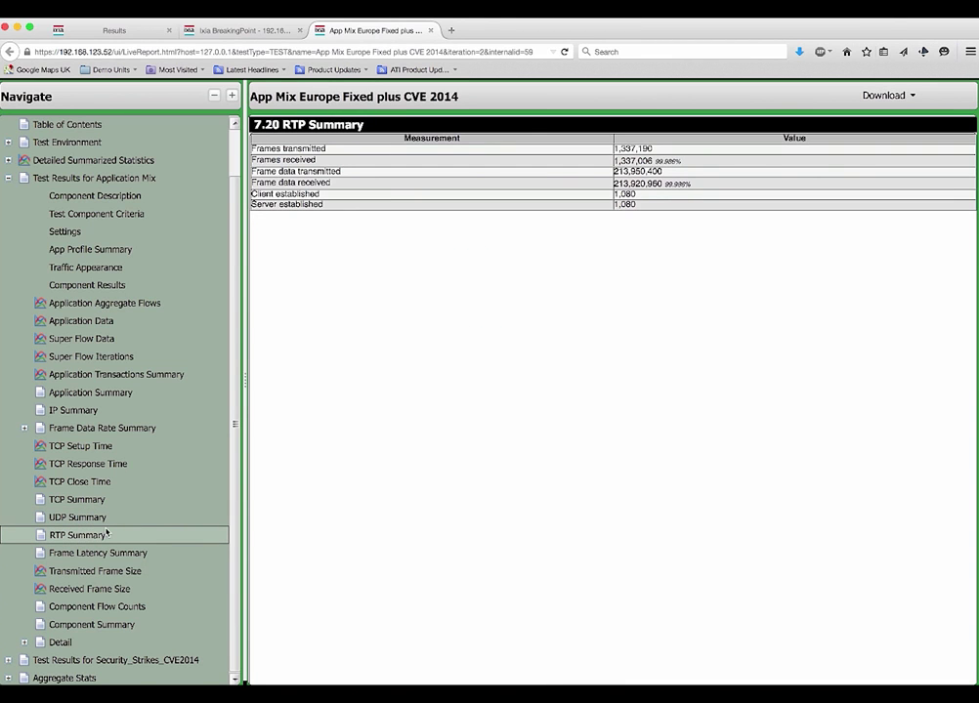
# Expand the Application Mix Detail and its Application Data Throughput entry, and view the throughput graphs overall and for HTTP
pyautogui.click(24, 643)
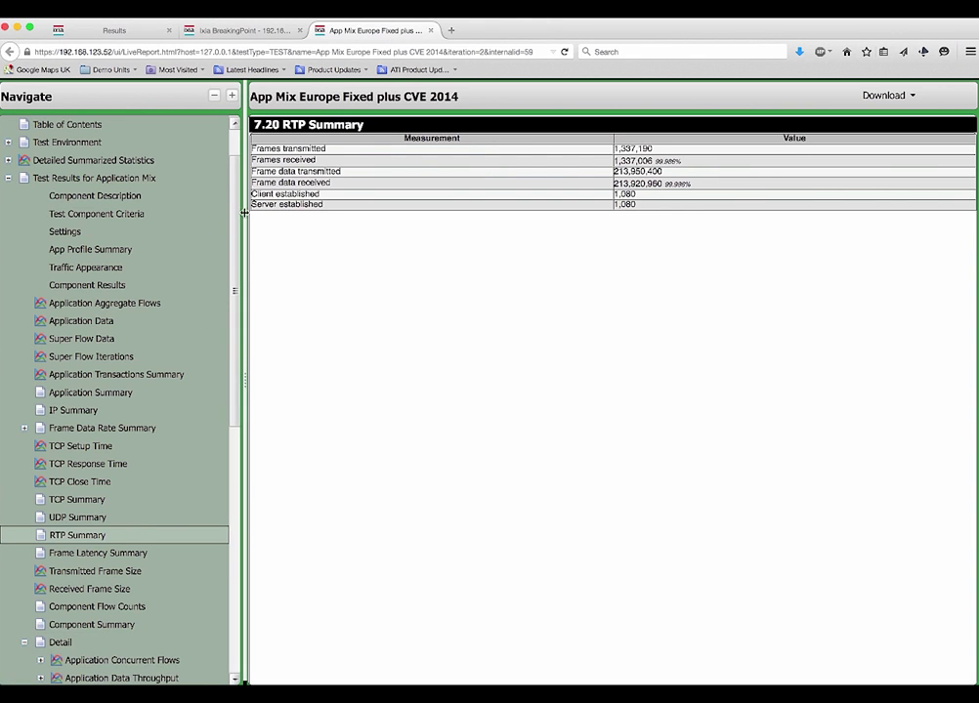
pyautogui.moveTo(233, 210); pyautogui.dragTo(242, 393)
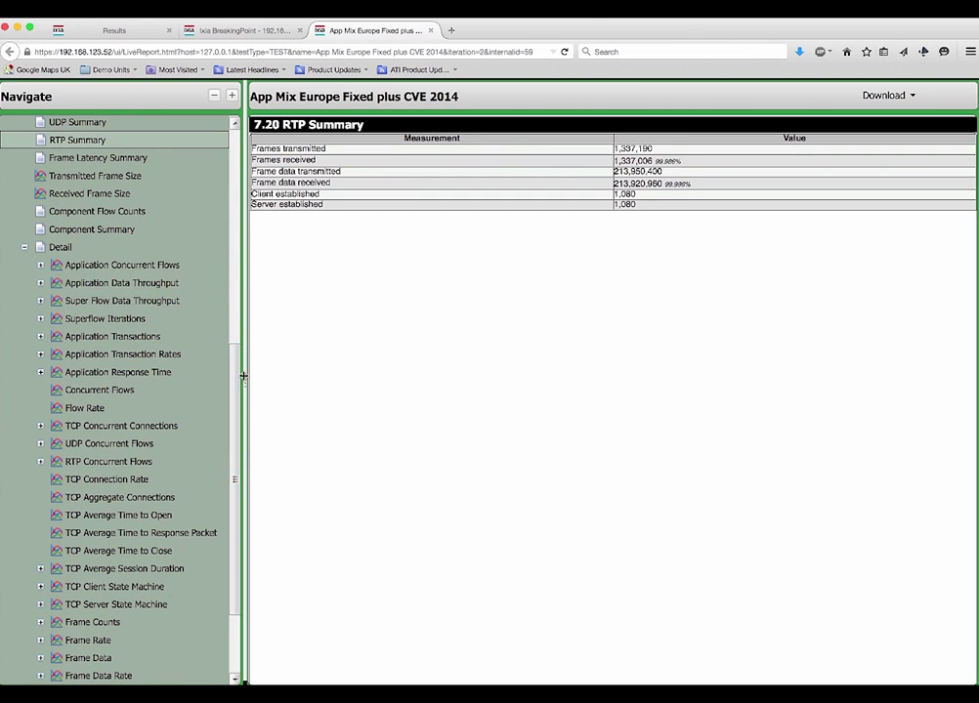
pyautogui.click(74, 284)
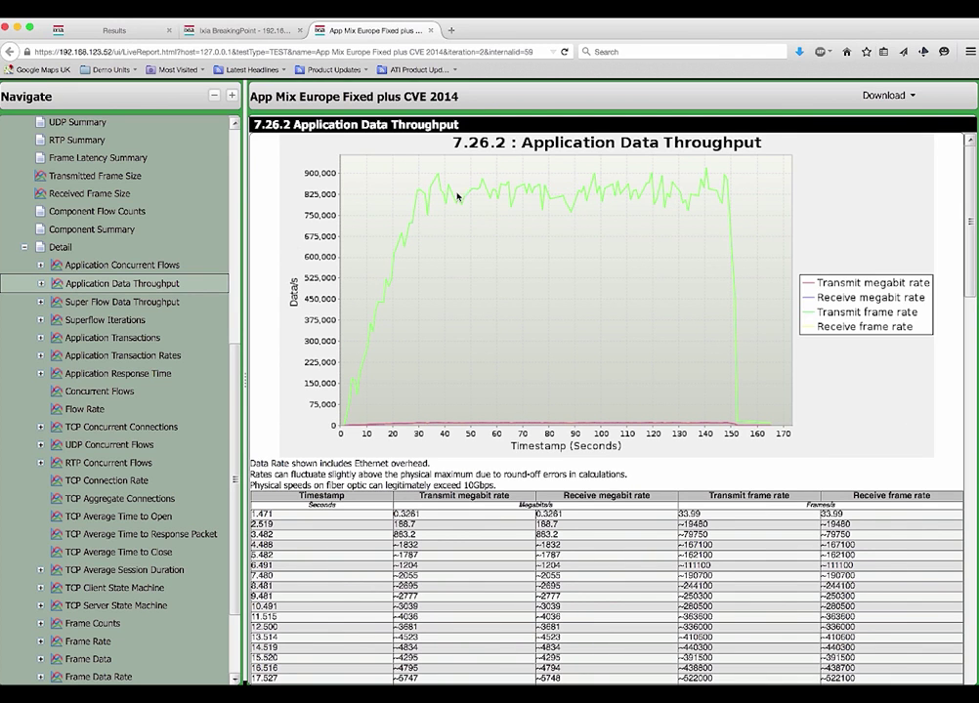
pyautogui.click(41, 284)
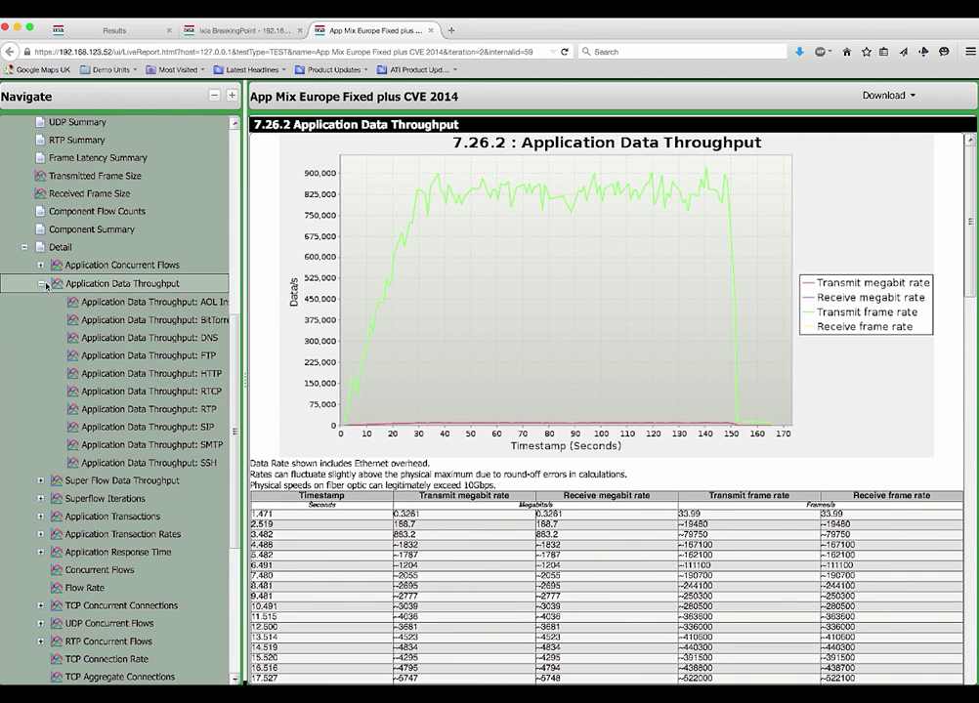
pyautogui.click(189, 379)
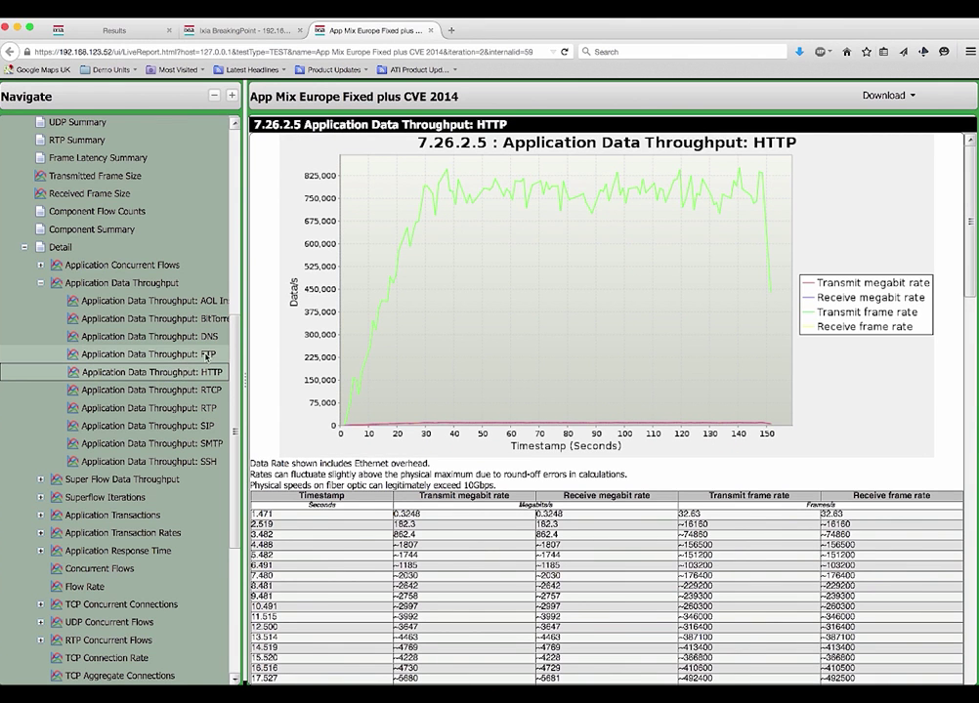
# Expand Super Flow Data Throughput, widen the navigation pane, and view the FW - HTTP Video and FW - HTTP Audio graphs
pyautogui.moveTo(235, 334); pyautogui.dragTo(244, 403)
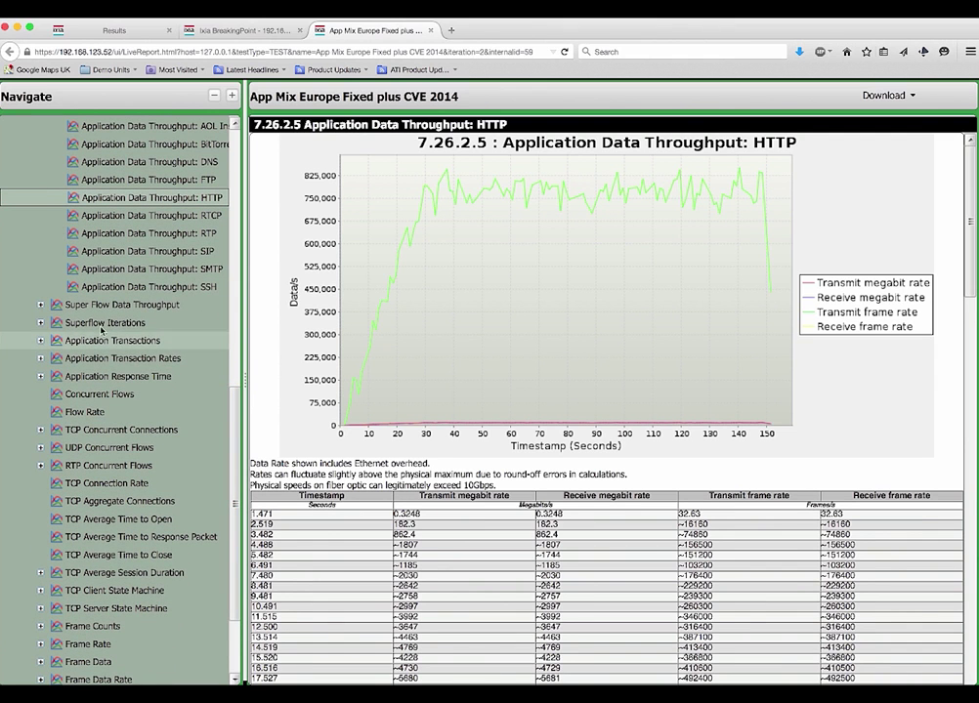
pyautogui.click(42, 304)
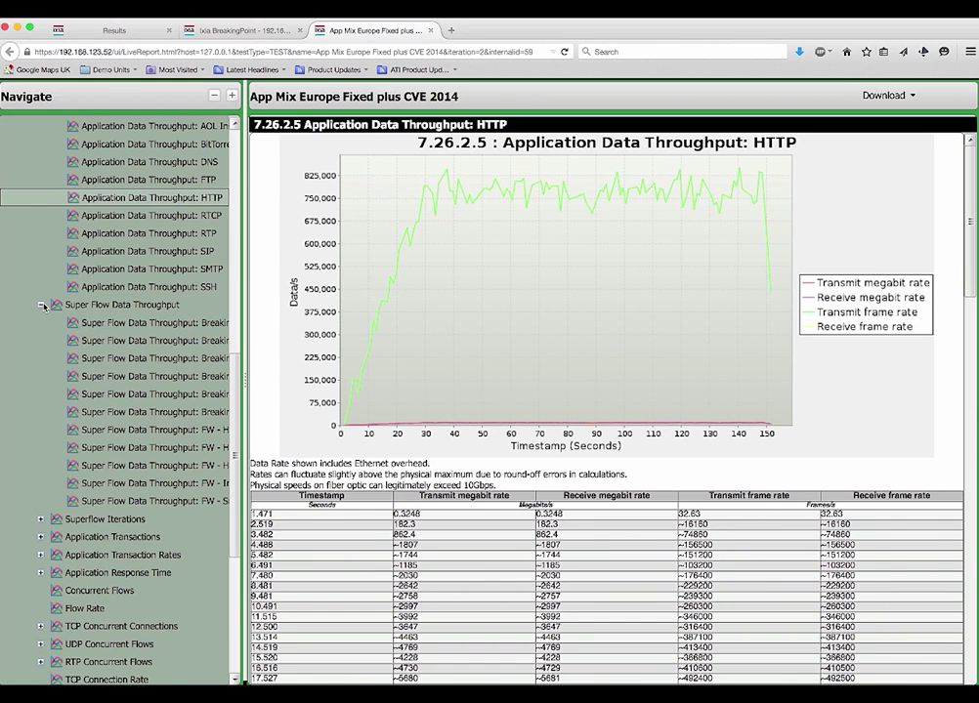
pyautogui.moveTo(245, 611); pyautogui.dragTo(293, 617)
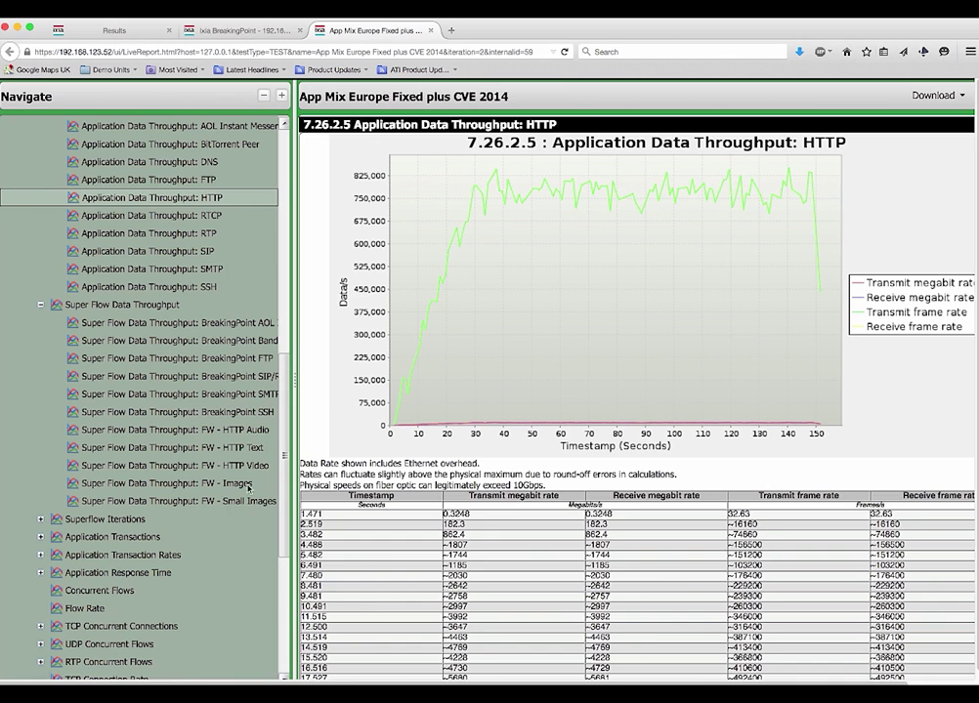
pyautogui.click(178, 467)
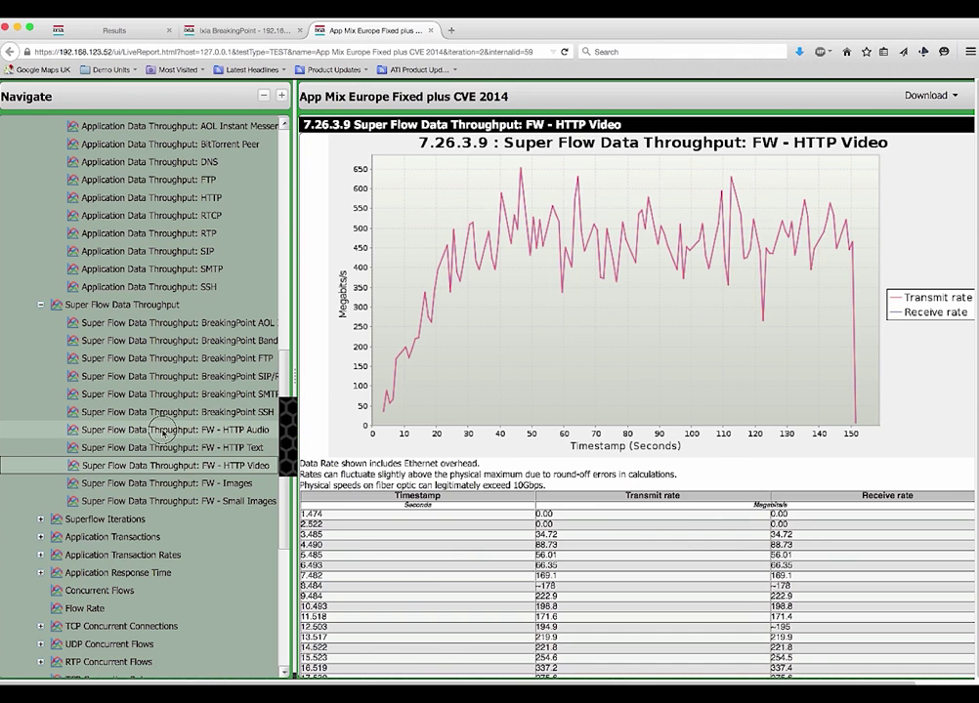
pyautogui.click(163, 432)
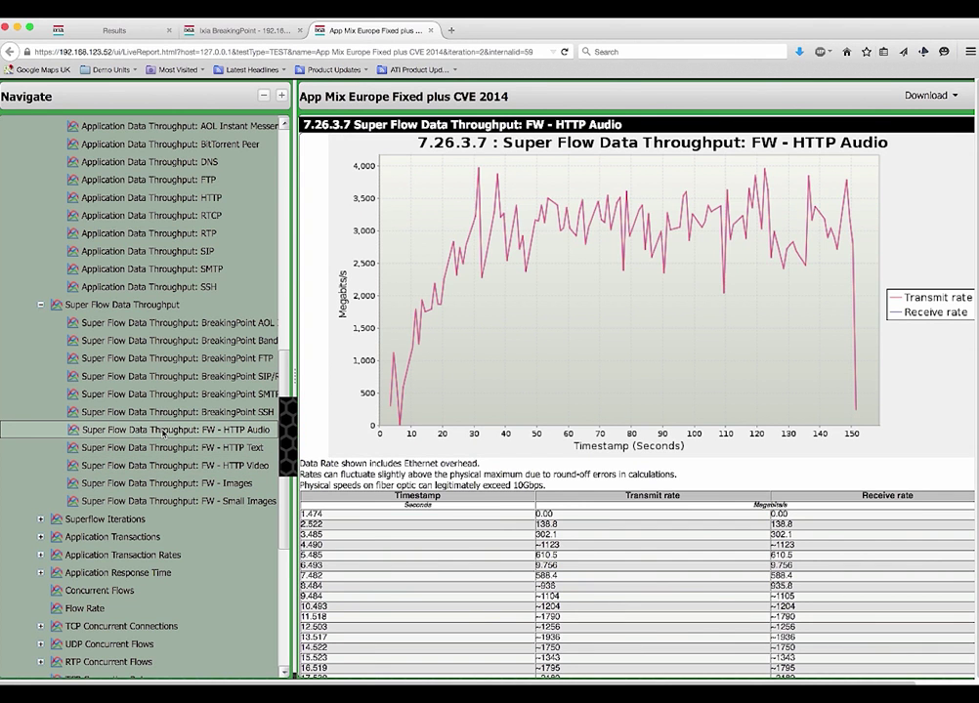
# Open the Test Results for Security_Strikes_CVE2014 section and expand its subsections
pyautogui.moveTo(284, 502); pyautogui.dragTo(288, 626)
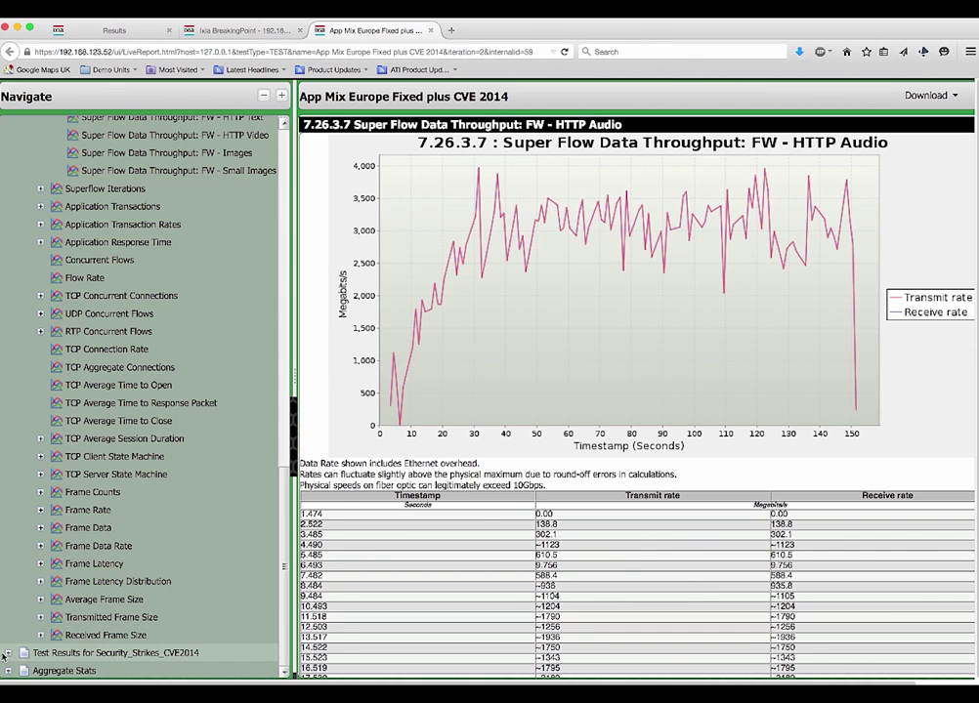
pyautogui.click(35, 654)
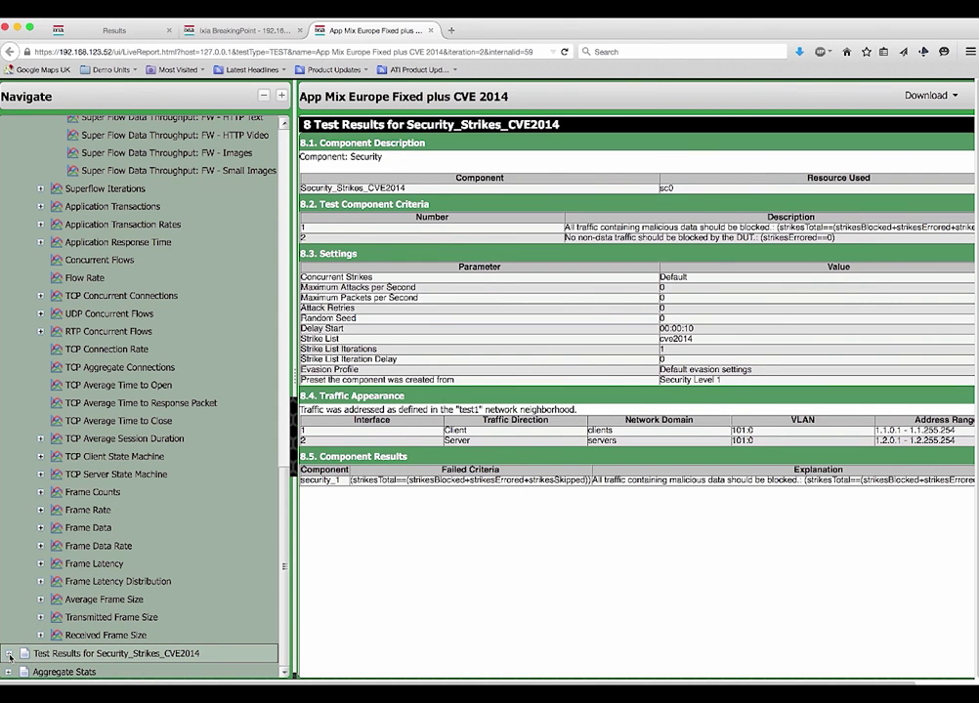
pyautogui.click(9, 654)
# Expand Detail and Component Detection Assessment under the Security_Strikes_CVE2014 results
pyautogui.moveTo(284, 468); pyautogui.dragTo(281, 637)
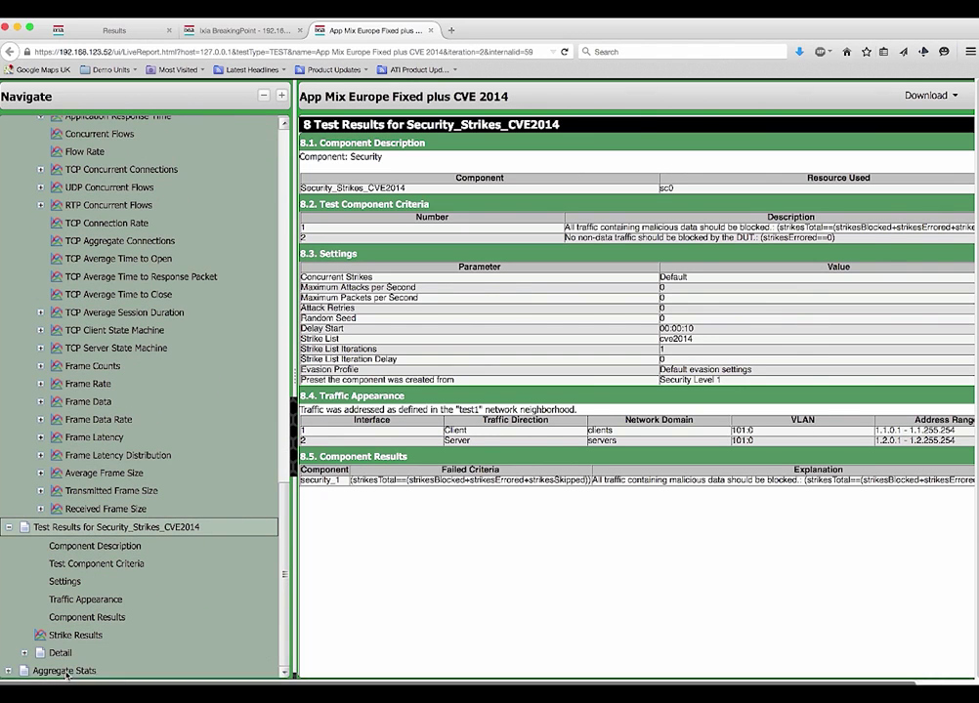
pyautogui.click(25, 656)
pyautogui.moveTo(280, 559); pyautogui.dragTo(275, 628)
pyautogui.click(41, 654)
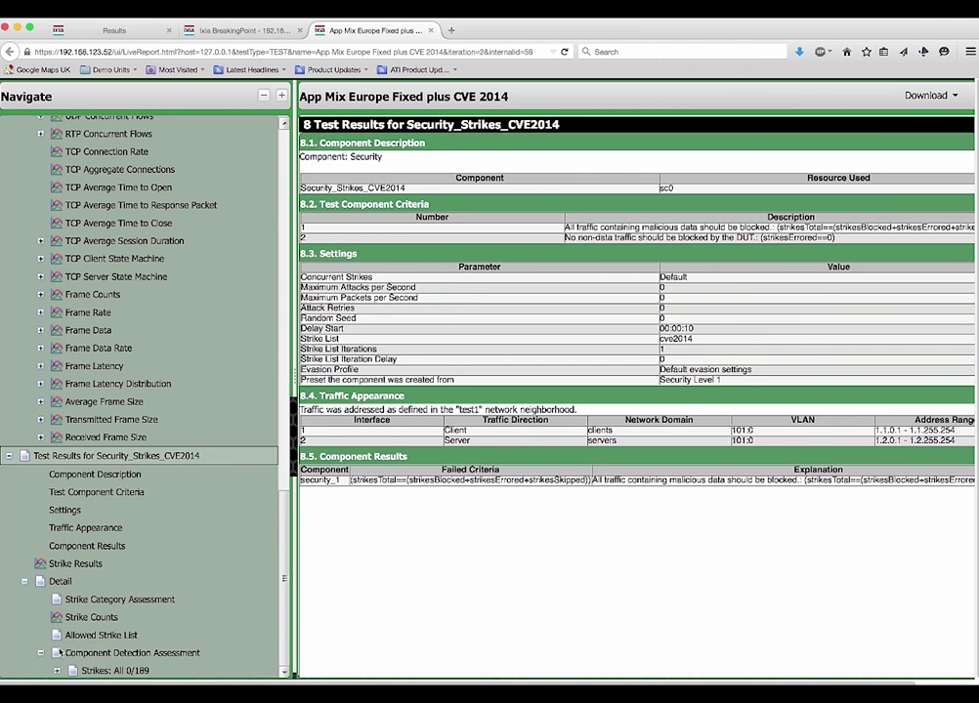
# Expand the Strikes and Denial of Service categories and view the SSL denial-of-service strike results
pyautogui.moveTo(284, 513); pyautogui.dragTo(283, 535)
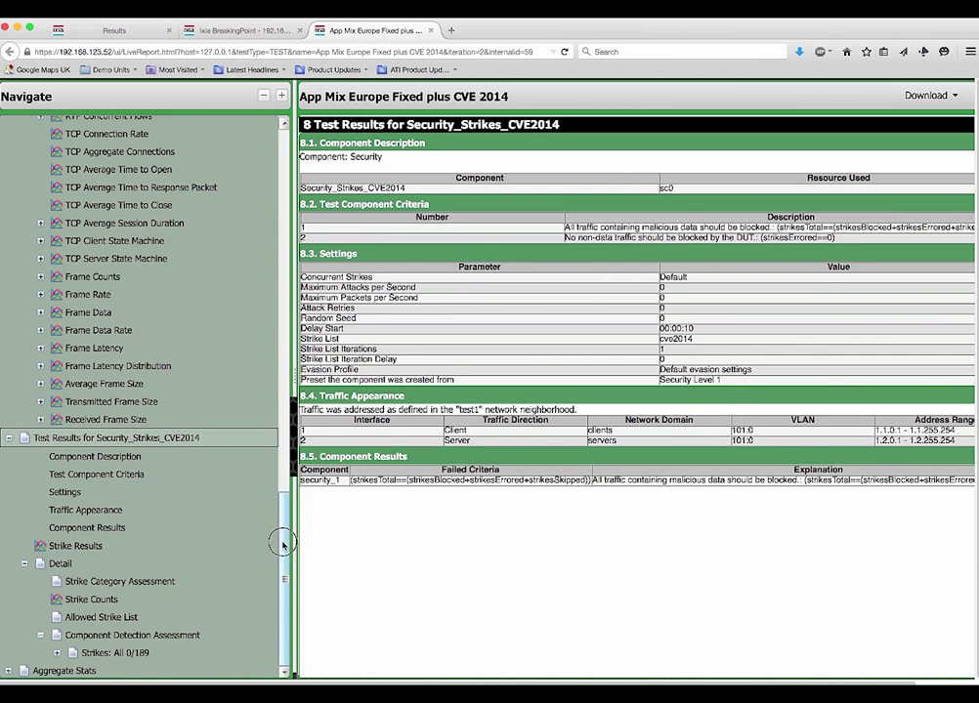
pyautogui.click(56, 652)
pyautogui.moveTo(280, 564); pyautogui.dragTo(287, 570)
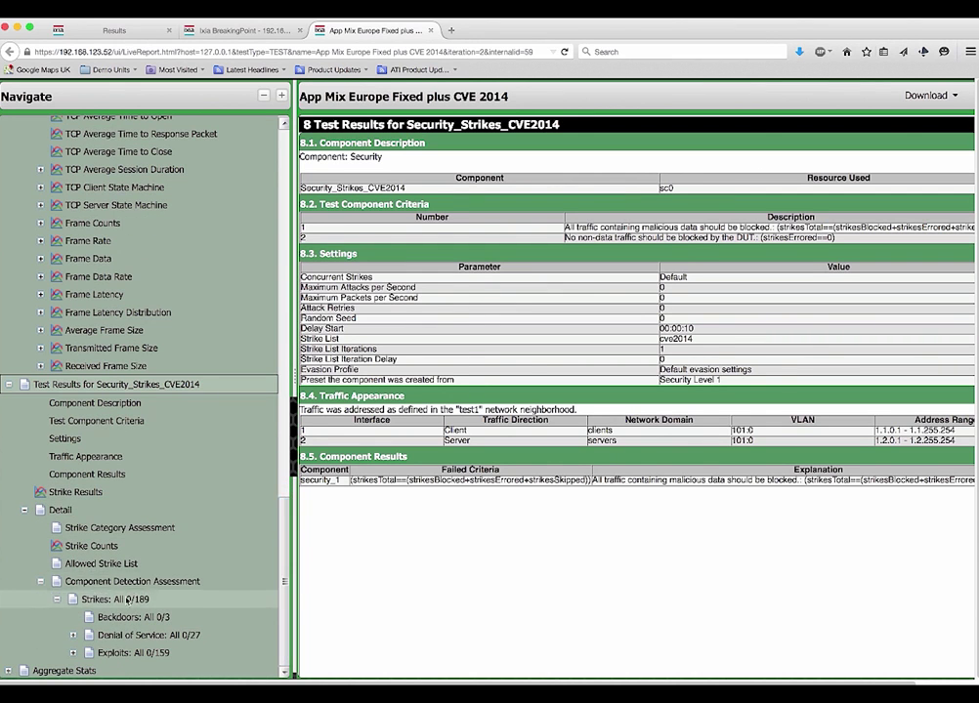
pyautogui.click(73, 636)
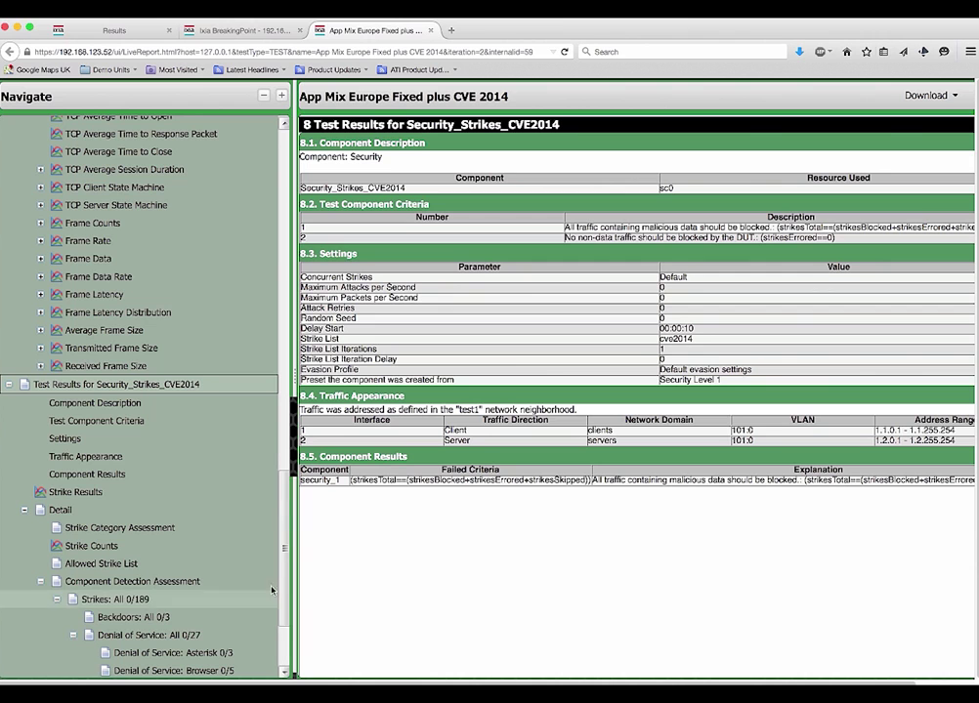
pyautogui.scroll(-5, 279, 585)
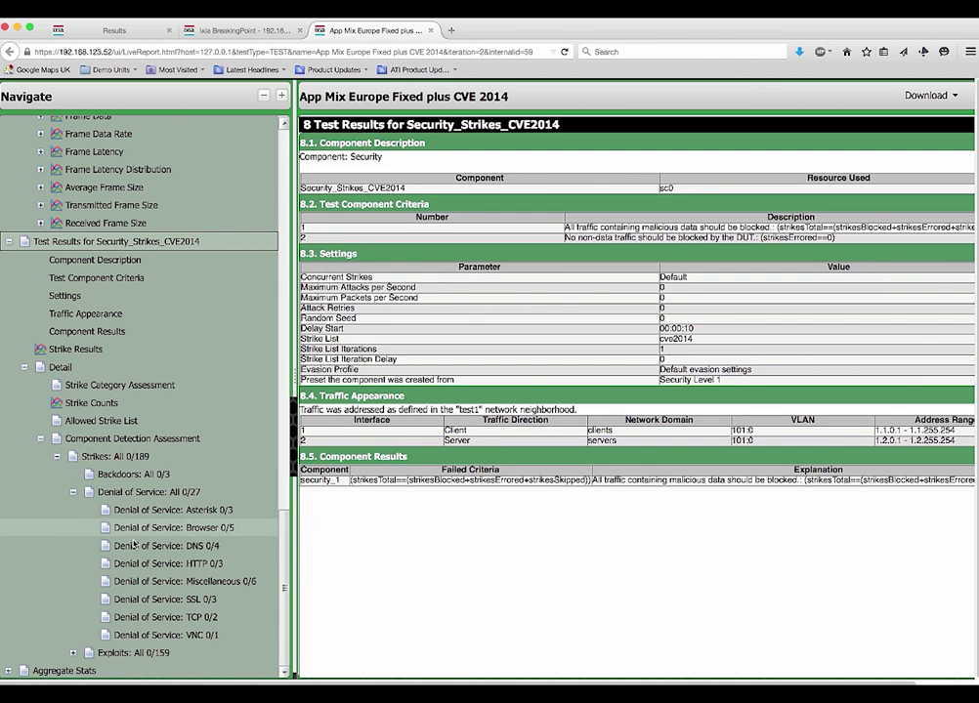
pyautogui.click(146, 601)
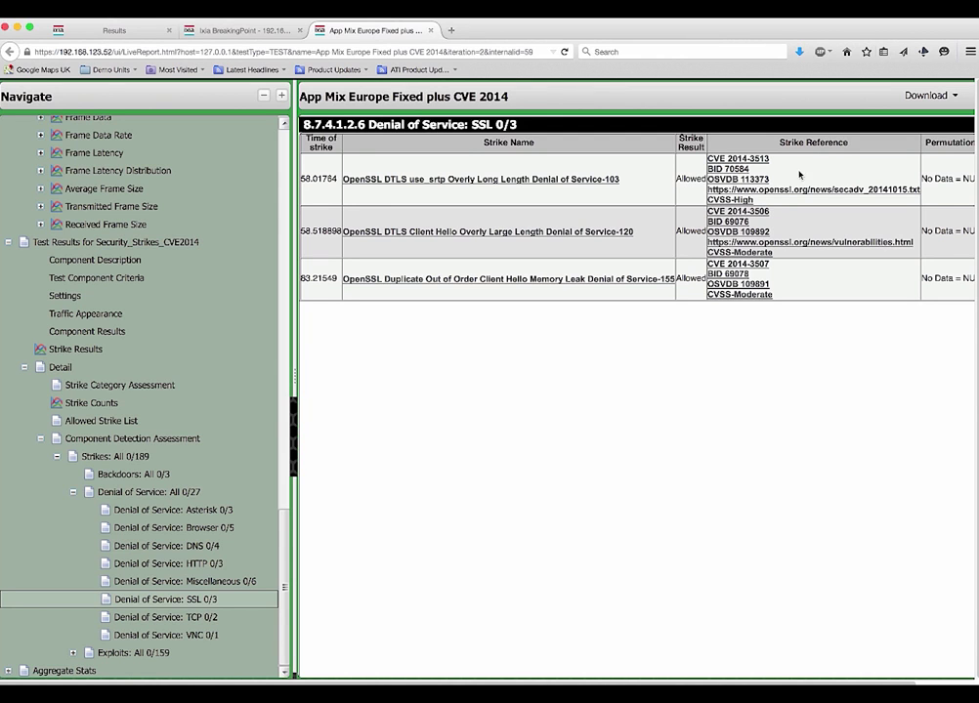
# Look up the CVE 2014-3513 reference of the first SSL strike and close its page
pyautogui.click(725, 161)
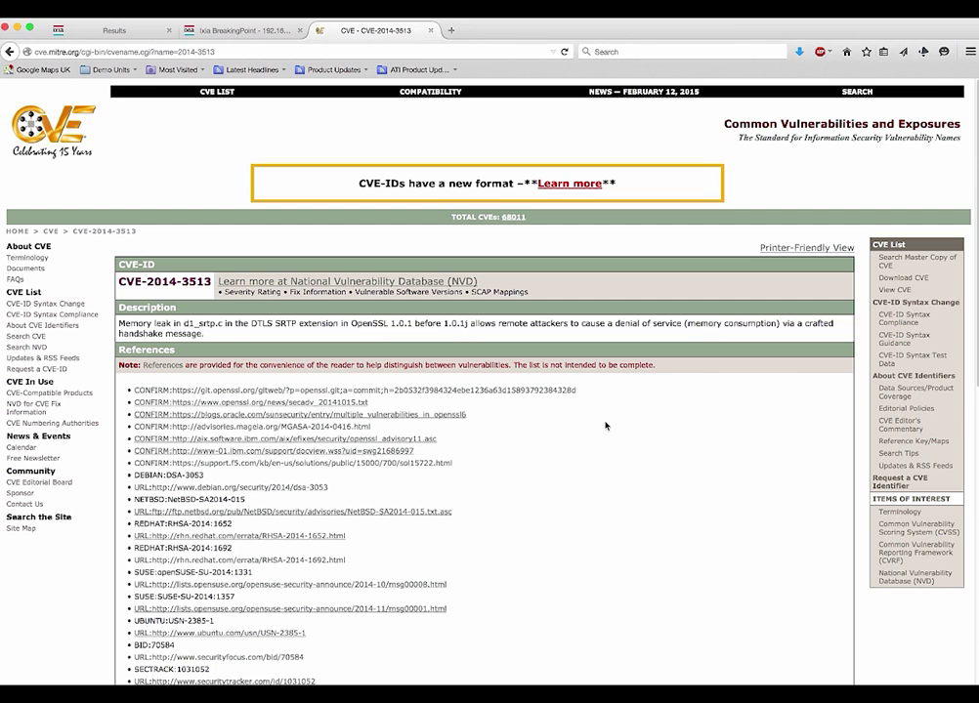
pyautogui.click(431, 31)
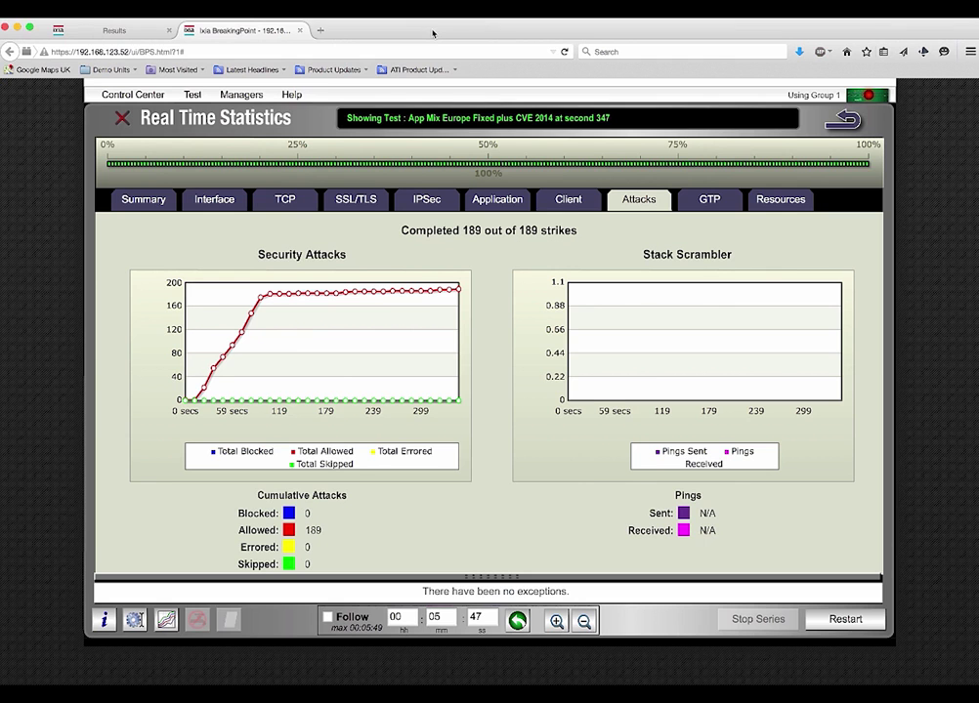